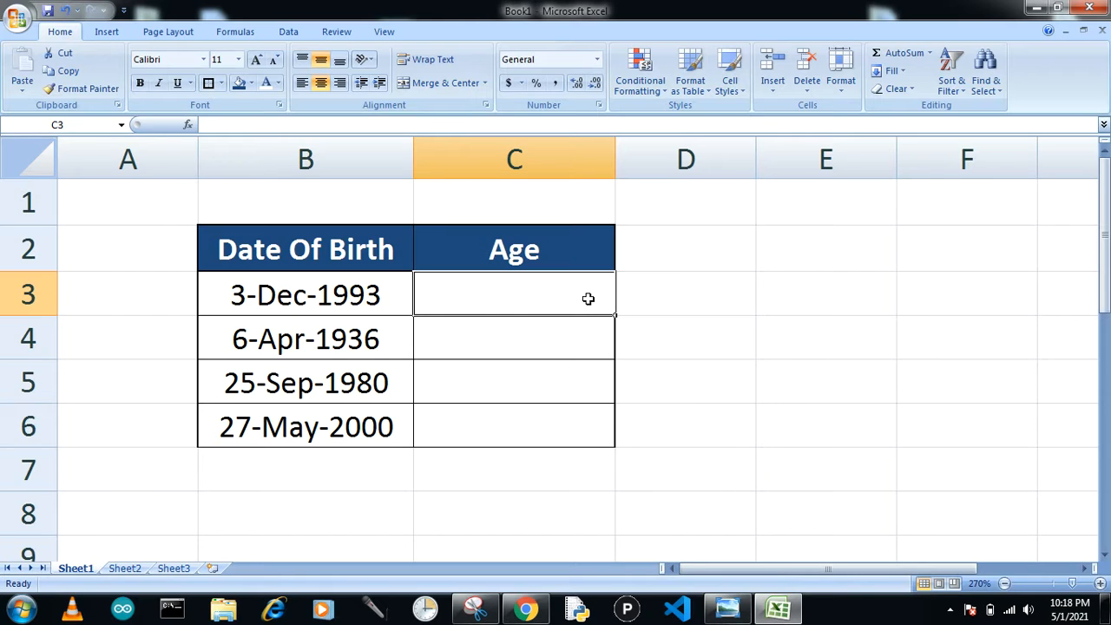
Step: Enter the formula =DATEDIF(B3,TODAY(),"Y") in cell C3 to calculate the first person's age in years
{"action": "type", "text": "="}
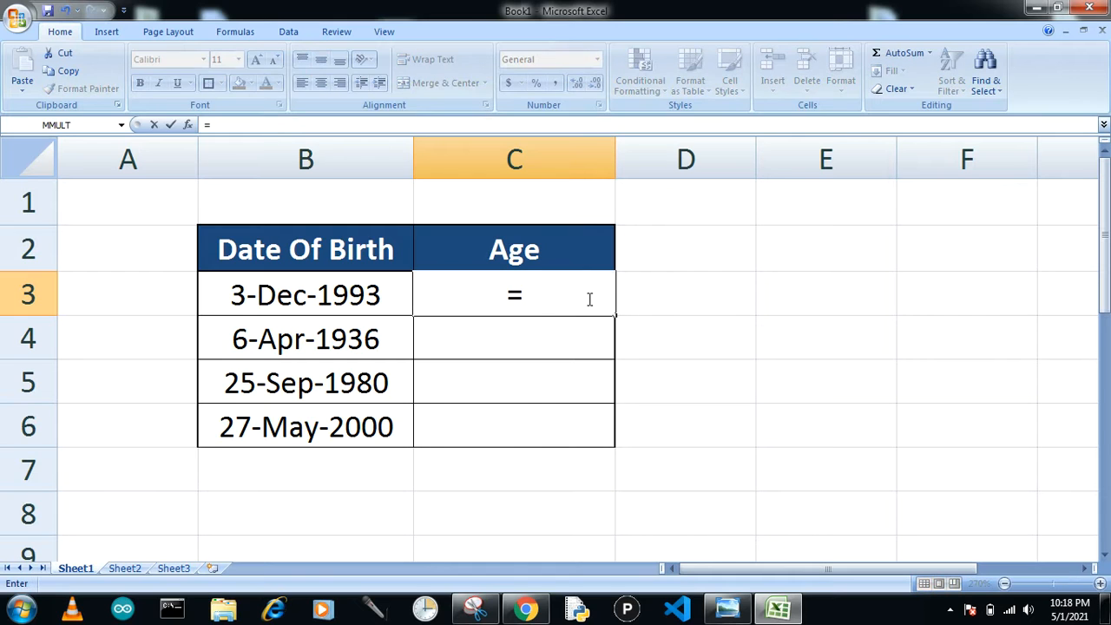
{"action": "type", "text": "D"}
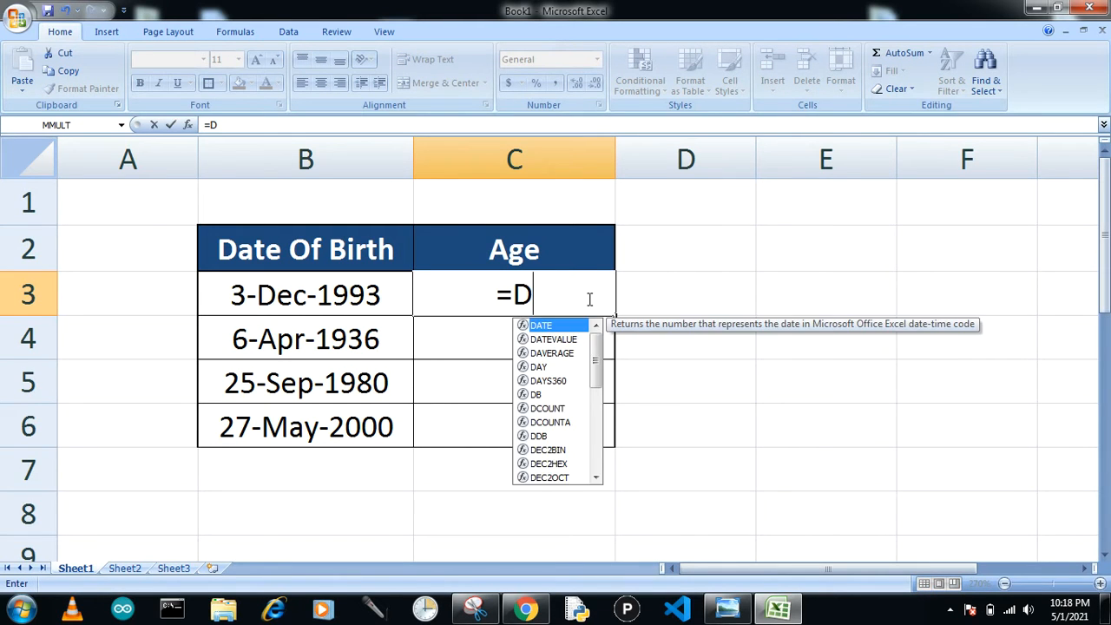
{"action": "type", "text": "ATEDIF"}
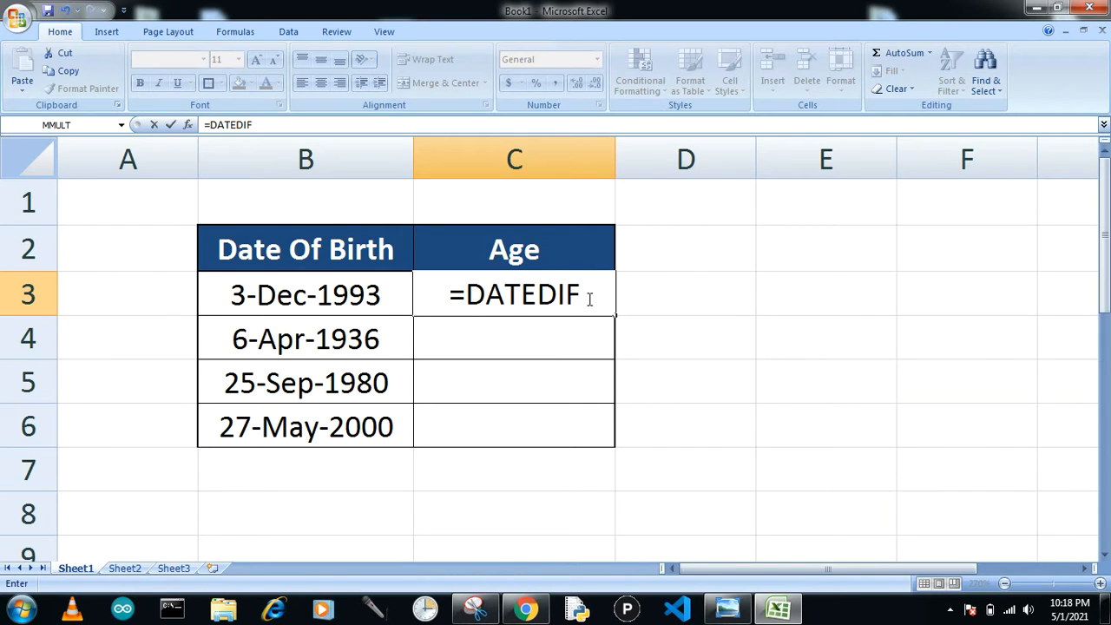
{"action": "type", "text": "("}
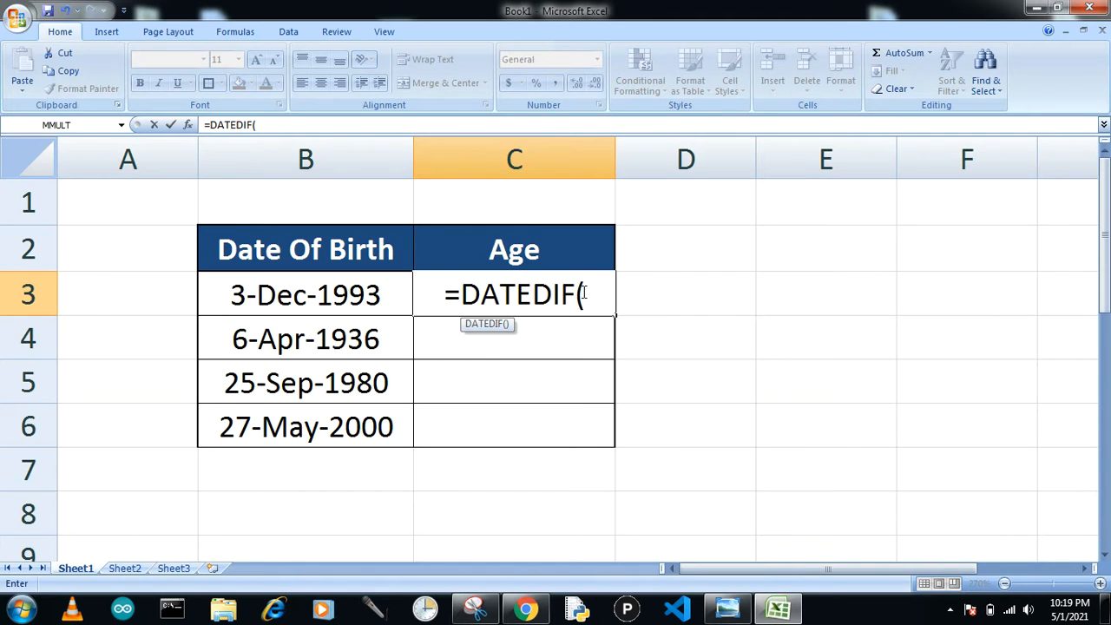
{"action": "left_click", "coordinate": [301, 296]}
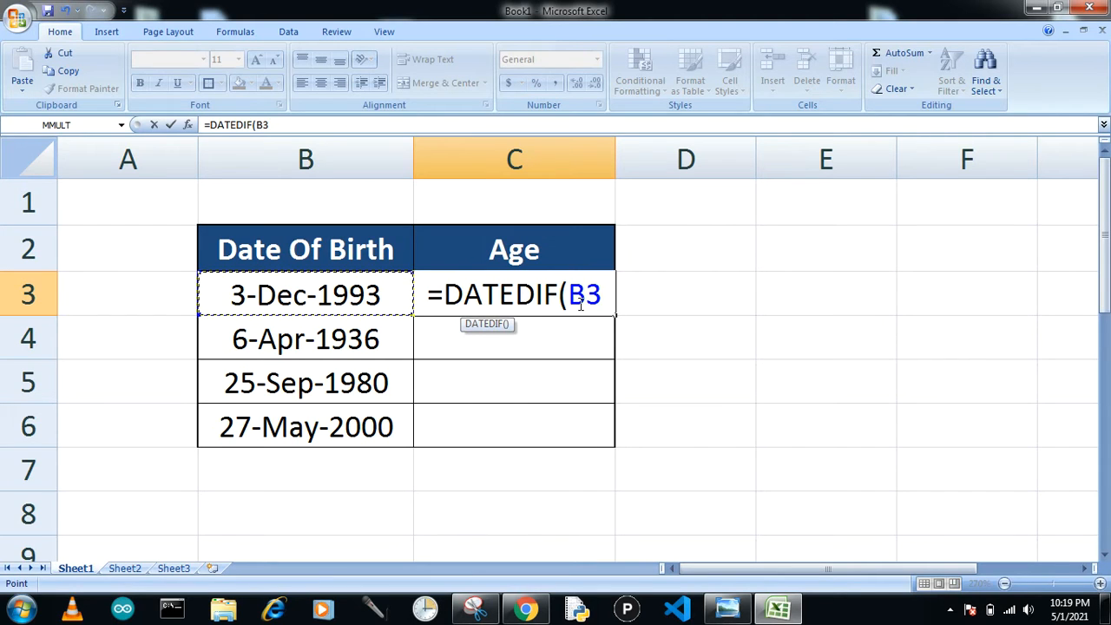
{"action": "type", "text": ","}
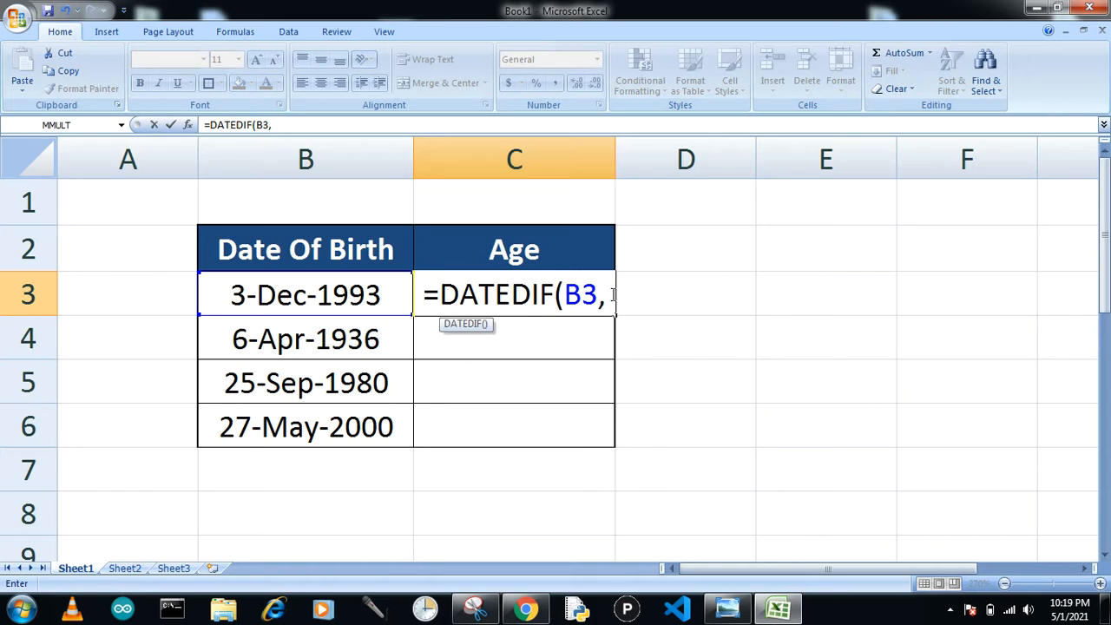
{"action": "type", "text": "TOD"}
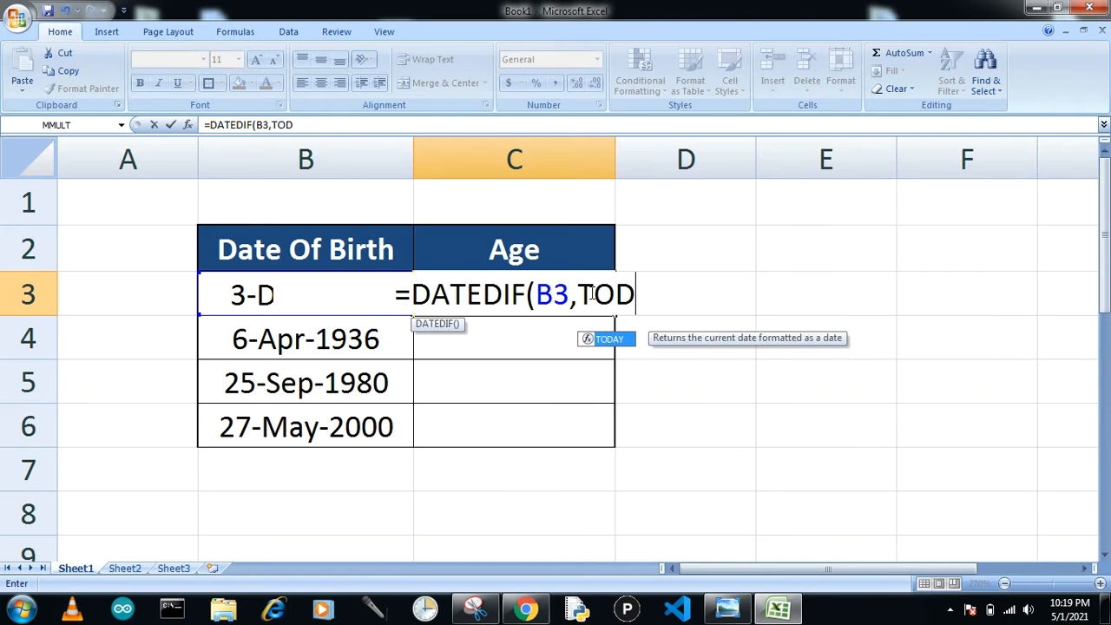
{"action": "type", "text": "AY()"}
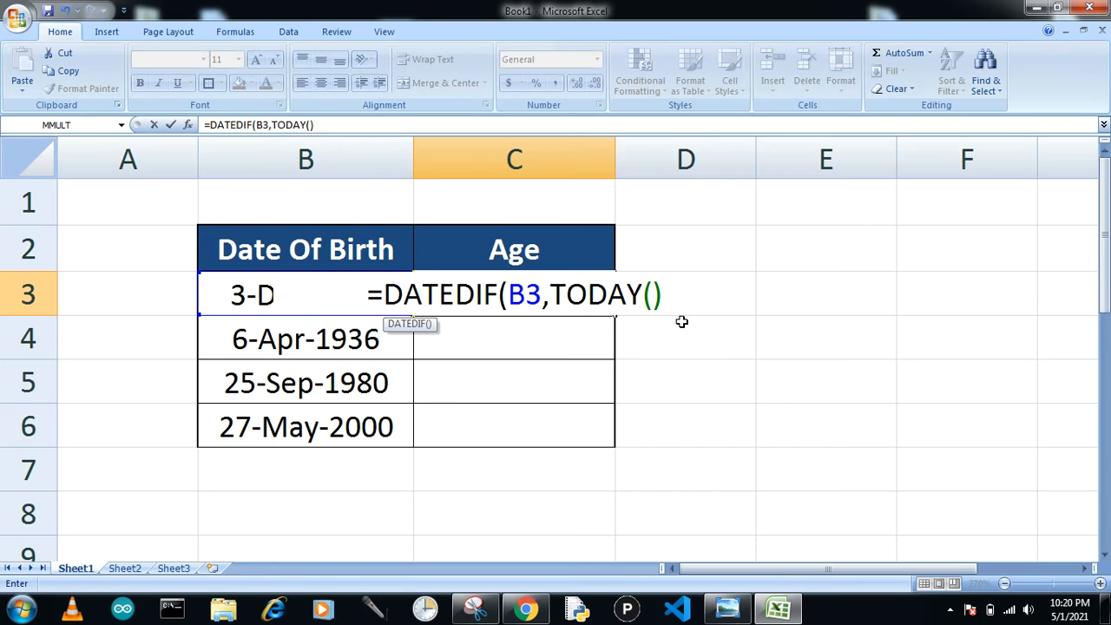
{"action": "type", "text": ","}
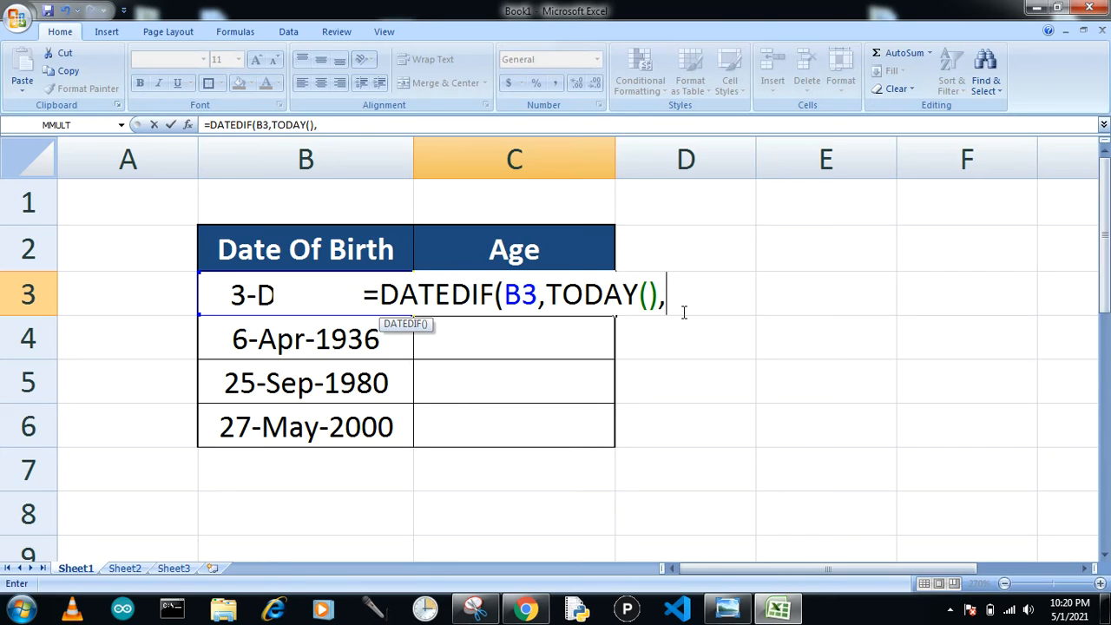
{"action": "type", "text": "\""}
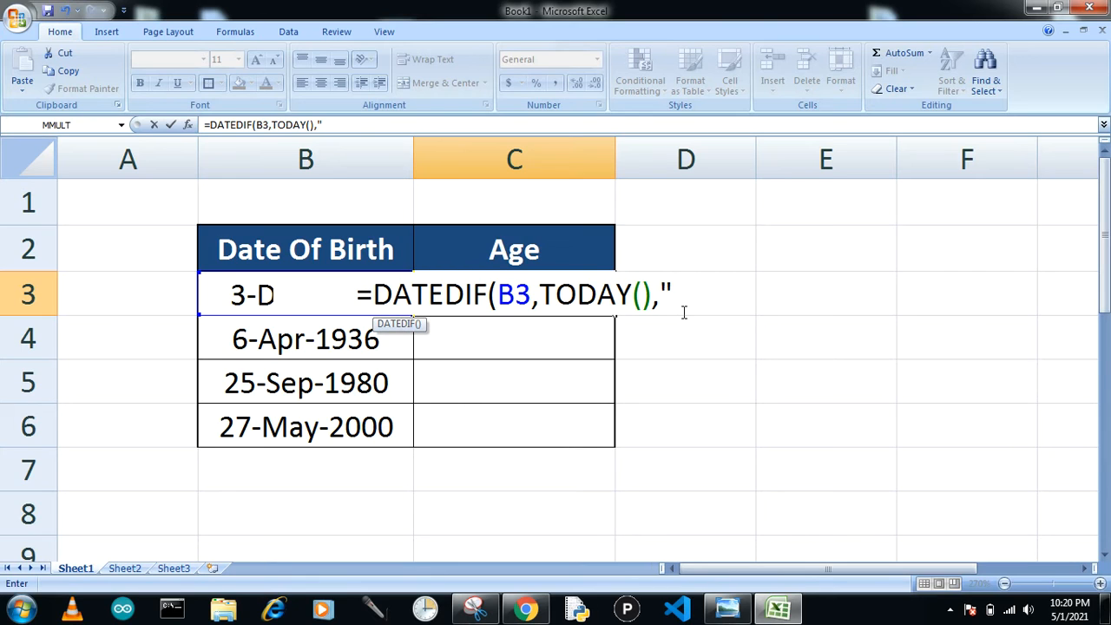
{"action": "type", "text": "Y"}
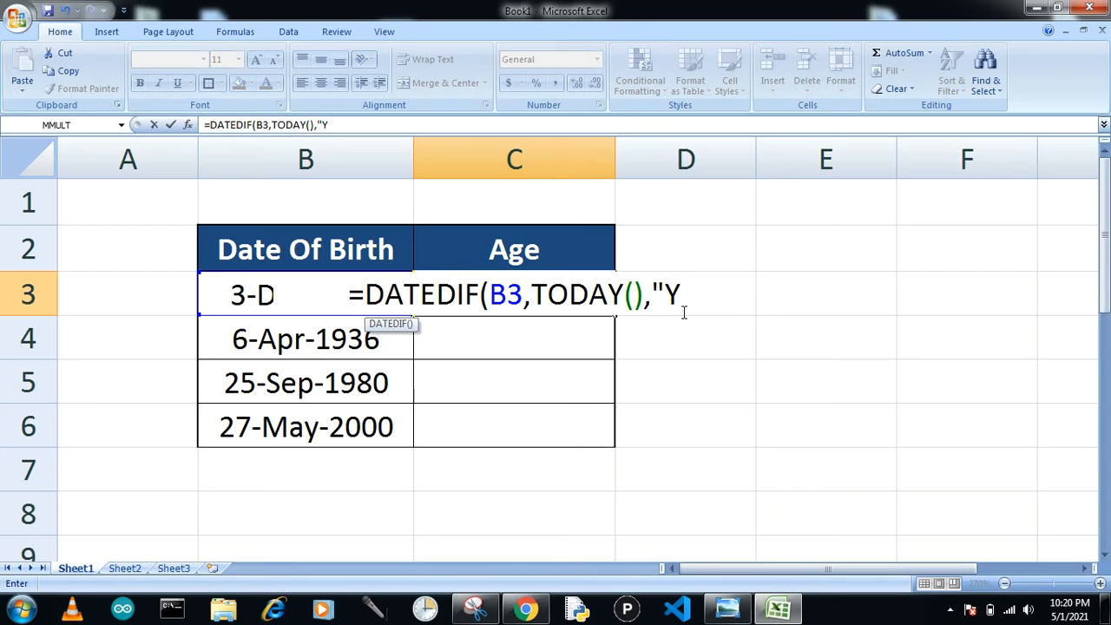
{"action": "type", "text": "\""}
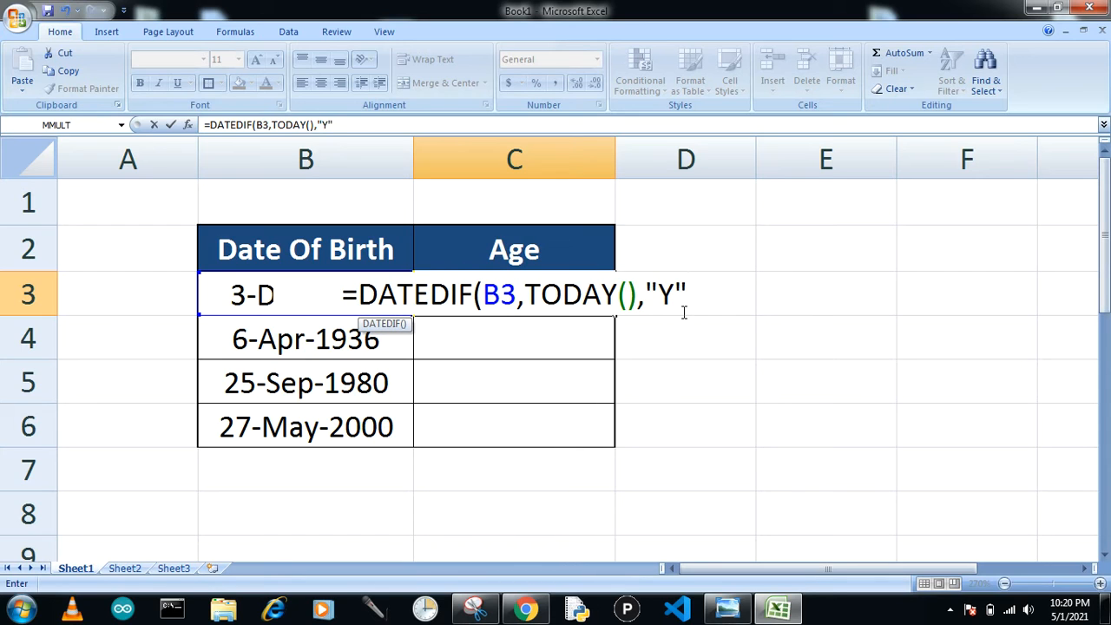
{"action": "type", "text": ")"}
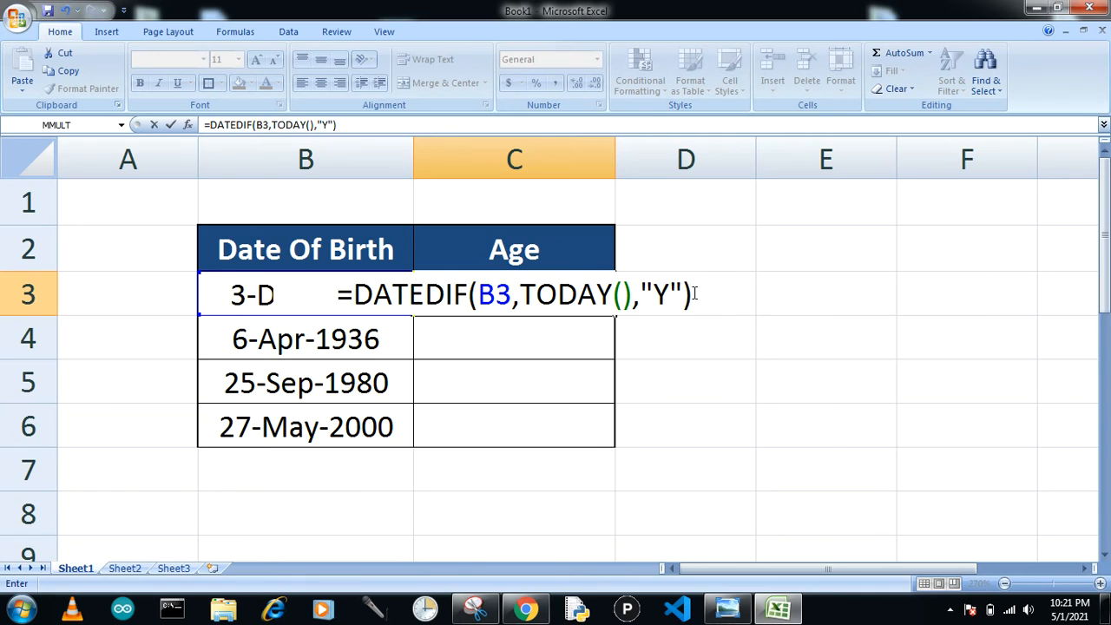
{"action": "key", "text": "Return"}
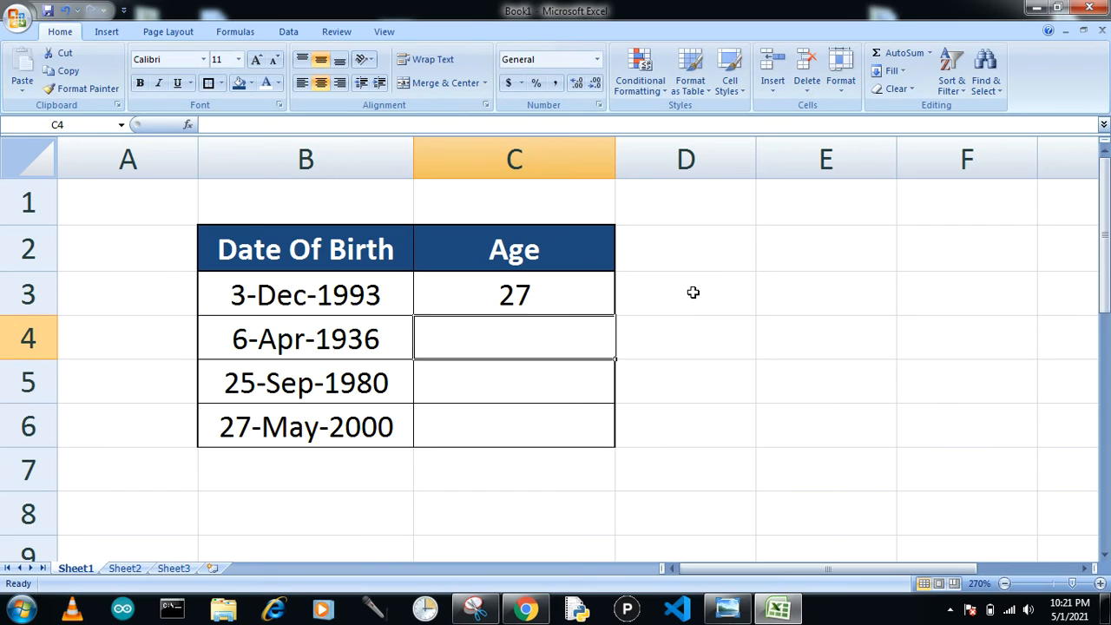
Step: Fill the age formula from C3 down through C6 for the remaining dates of birth
{"action": "left_click", "coordinate": [554, 287]}
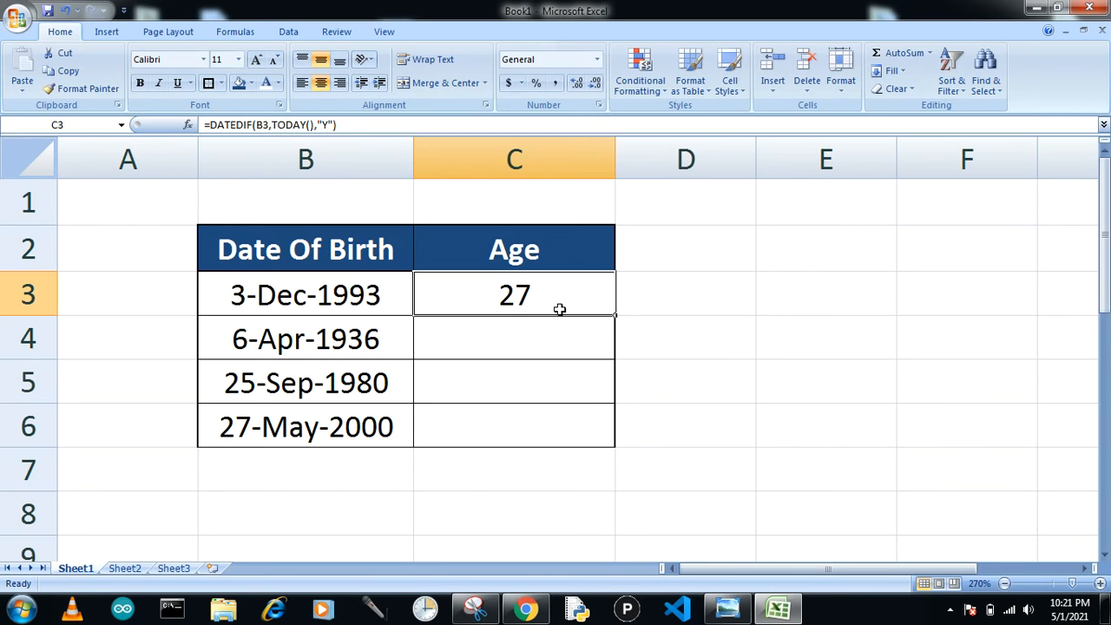
{"action": "left_click_drag", "start_coordinate": [613, 316], "coordinate": [613, 316]}
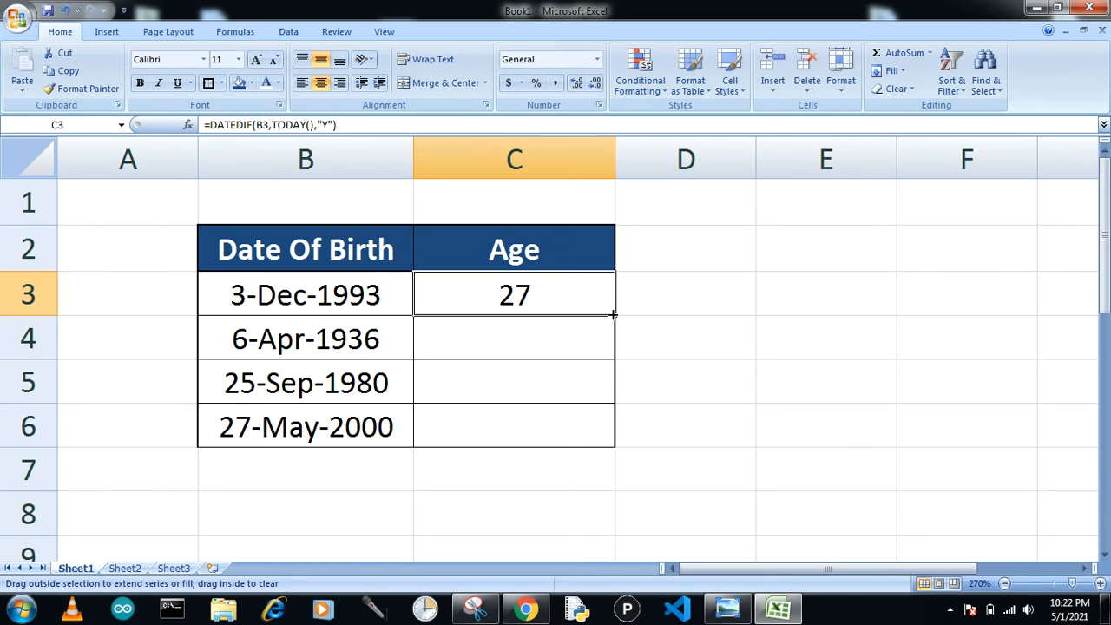
{"action": "left_click_drag", "start_coordinate": [613, 316], "coordinate": [612, 440]}
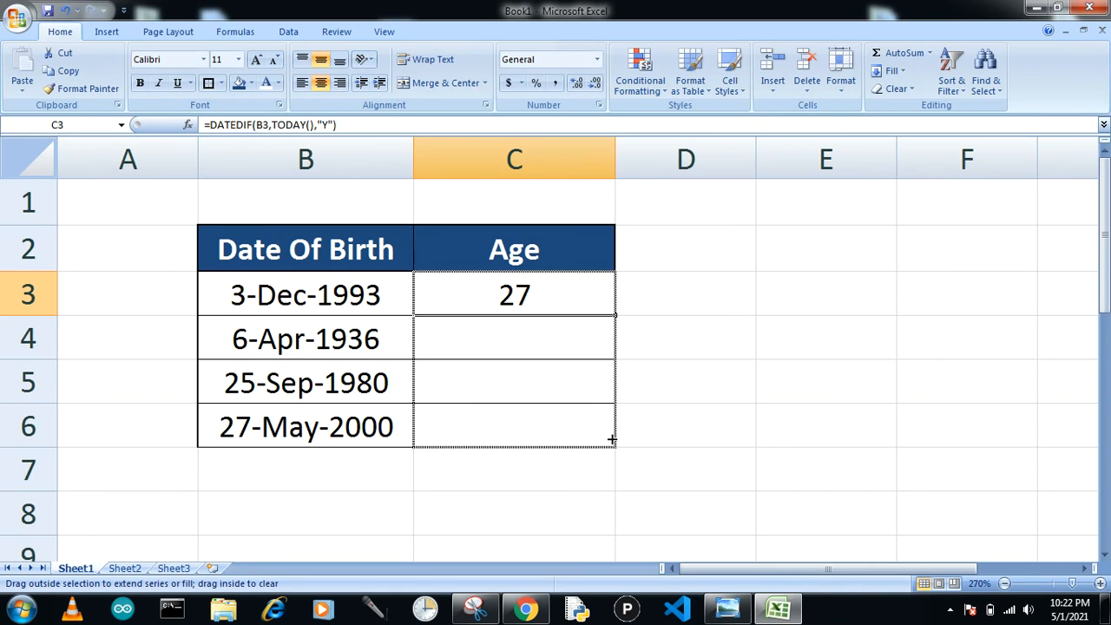
{"action": "left_click_drag", "start_coordinate": [612, 440], "coordinate": [610, 440]}
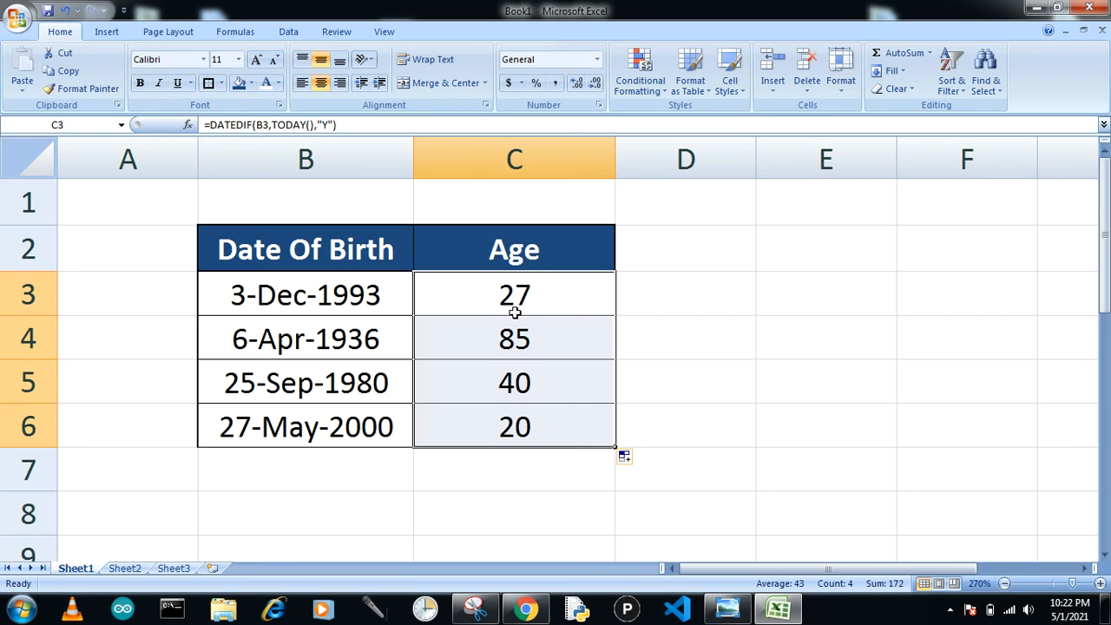
{"action": "left_click", "coordinate": [677, 307]}
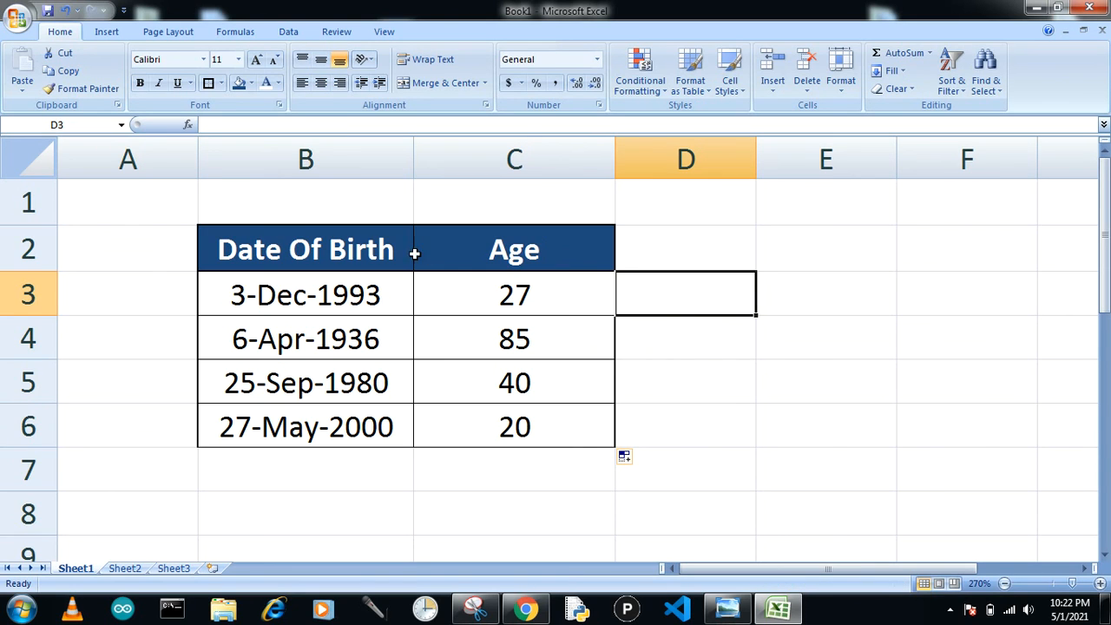
Step: Copy the formula text of C3 and paste it into B8 as plain text with a leading apostrophe
{"action": "left_click", "coordinate": [468, 290]}
{"action": "left_click_drag", "start_coordinate": [379, 127], "coordinate": [201, 125]}
{"action": "key", "text": "ctrl+c"}
{"action": "key", "text": "Escape"}
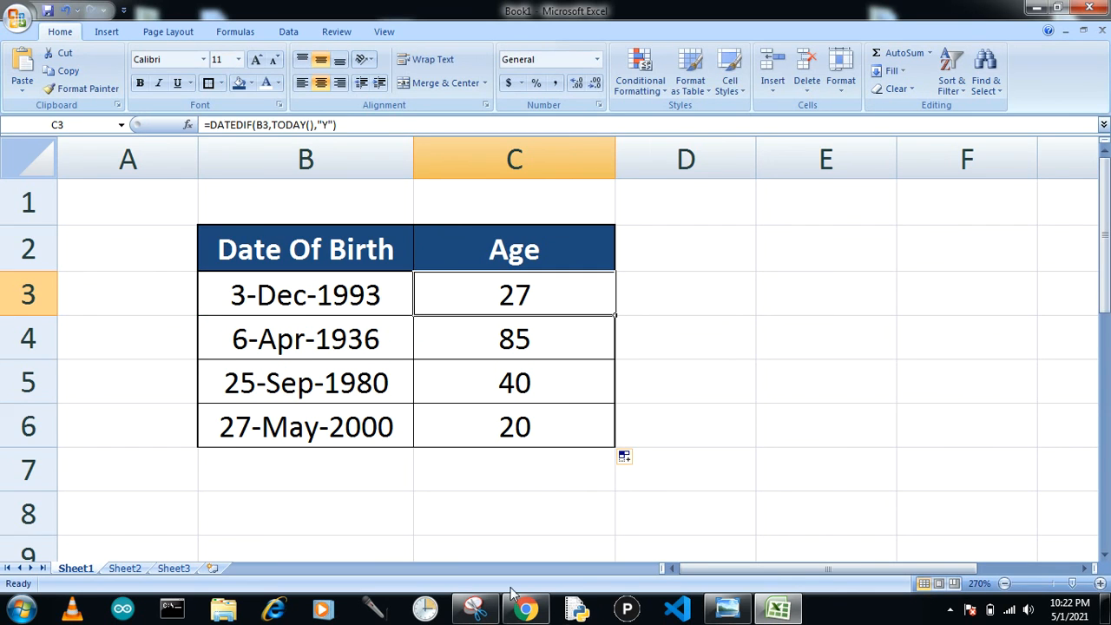
{"action": "left_click", "coordinate": [344, 502]}
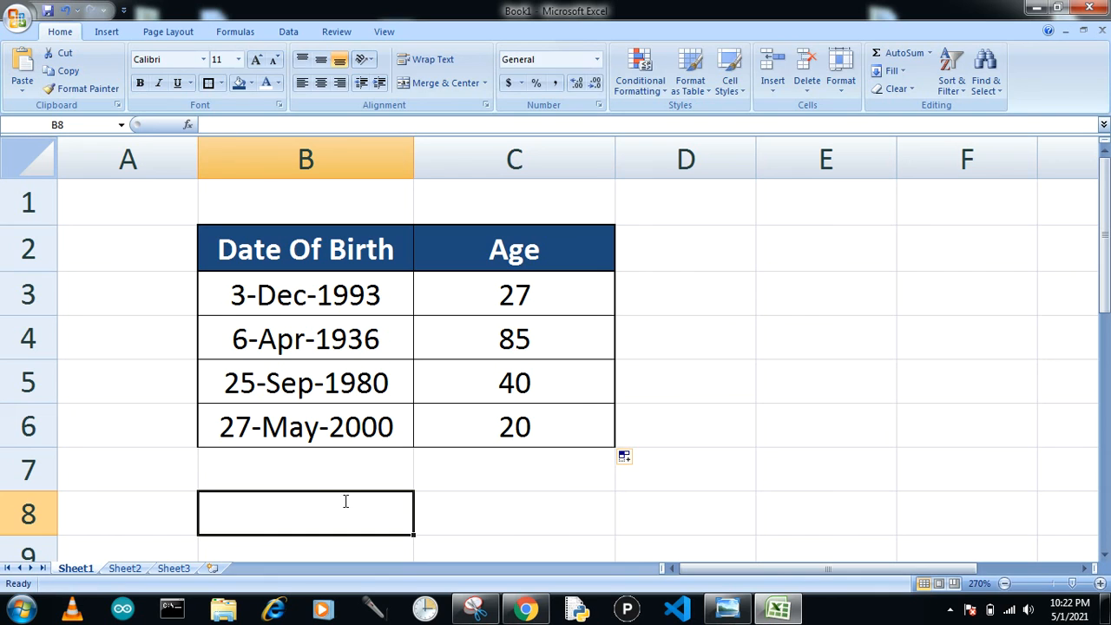
{"action": "type", "text": "'"}
{"action": "key", "text": "ctrl+v"}
{"action": "key", "text": "Return"}
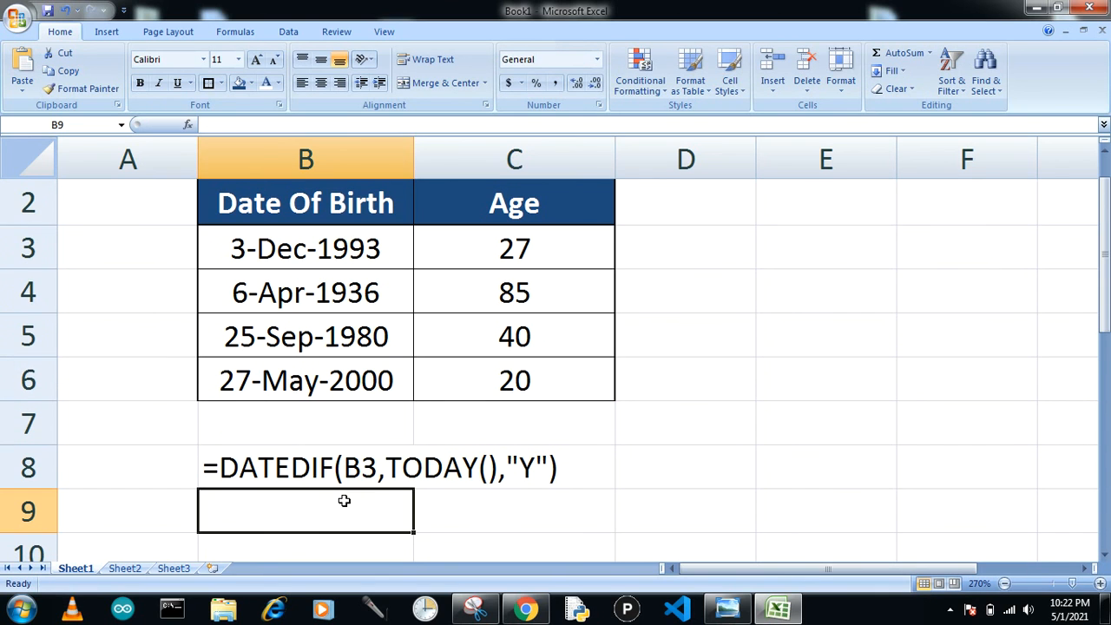
Step: Italicize the formula text in cell B8 and leave an empty cell beside the table selected
{"action": "left_click_drag", "start_coordinate": [1107, 300], "coordinate": [1107, 288]}
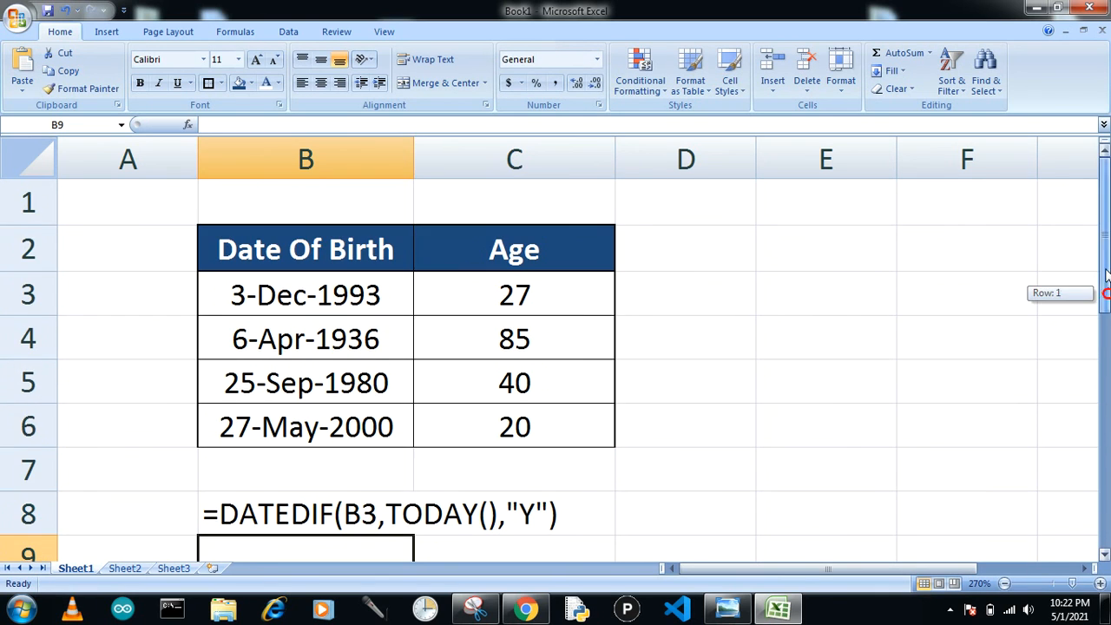
{"action": "left_click", "coordinate": [321, 511]}
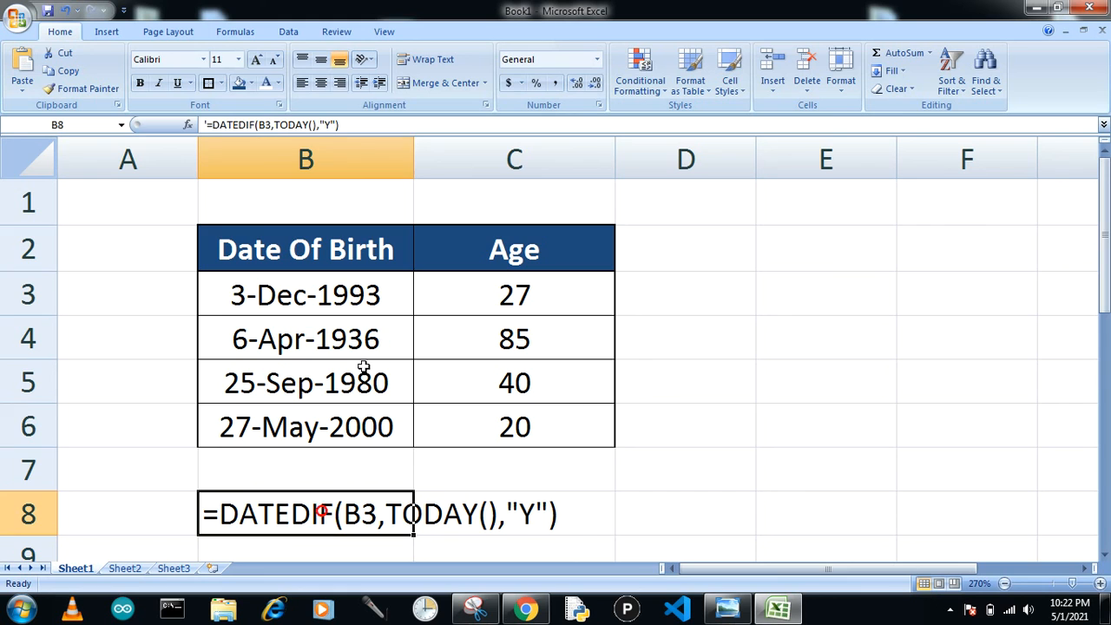
{"action": "left_click", "coordinate": [158, 82]}
{"action": "left_click", "coordinate": [771, 359]}
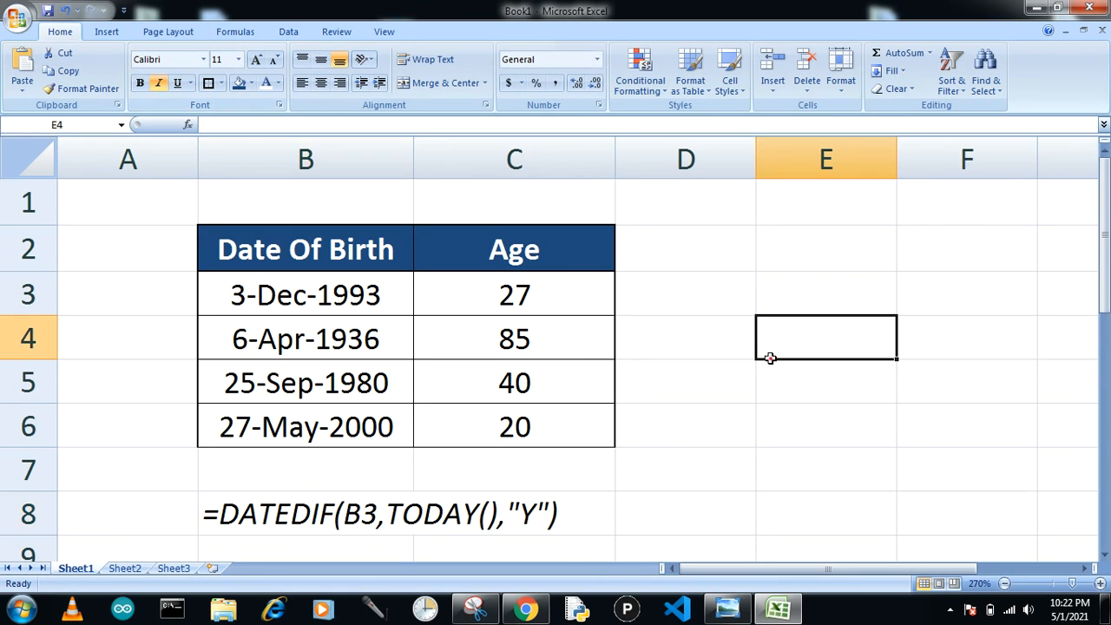
{"action": "left_click", "coordinate": [255, 506]}
{"action": "left_click", "coordinate": [836, 386]}
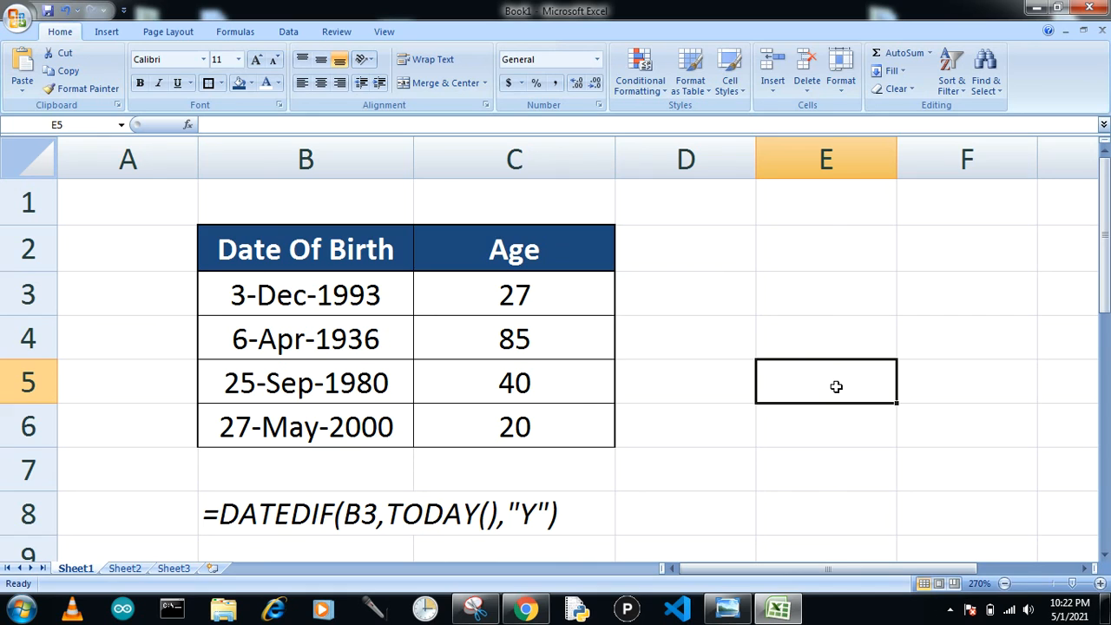